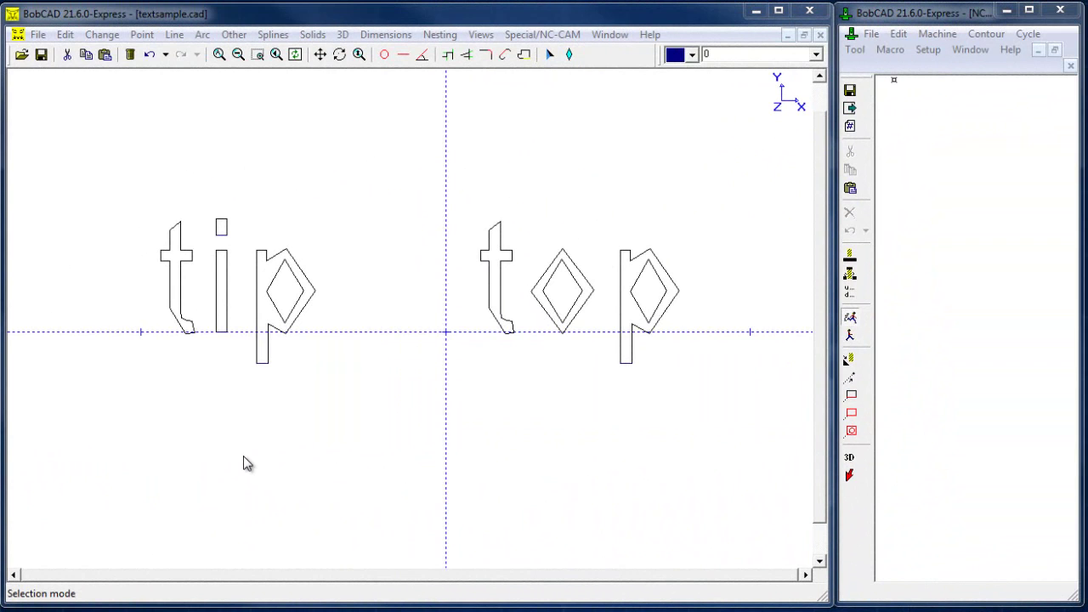
Step: Confirm rapid plane 0.2, material top 0, cutting depth -0.125, feeds F10. and F5., and accept
left_click(850, 295)
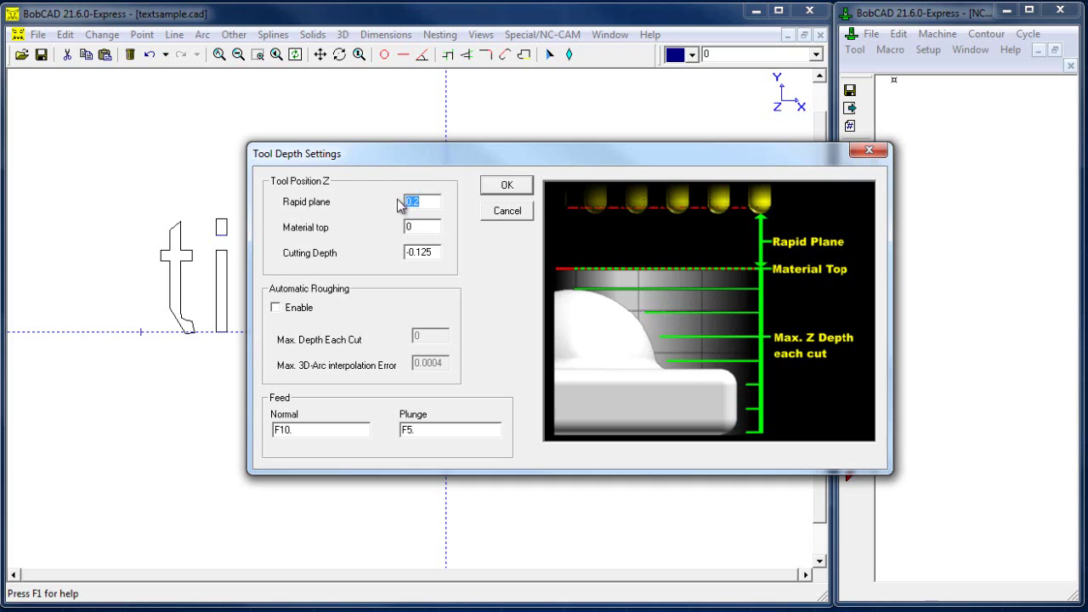
left_click(437, 205)
left_click_drag(437, 205, 323, 203)
key("Tab")
left_click_drag(434, 252, 369, 260)
left_click(334, 430)
left_click(505, 186)
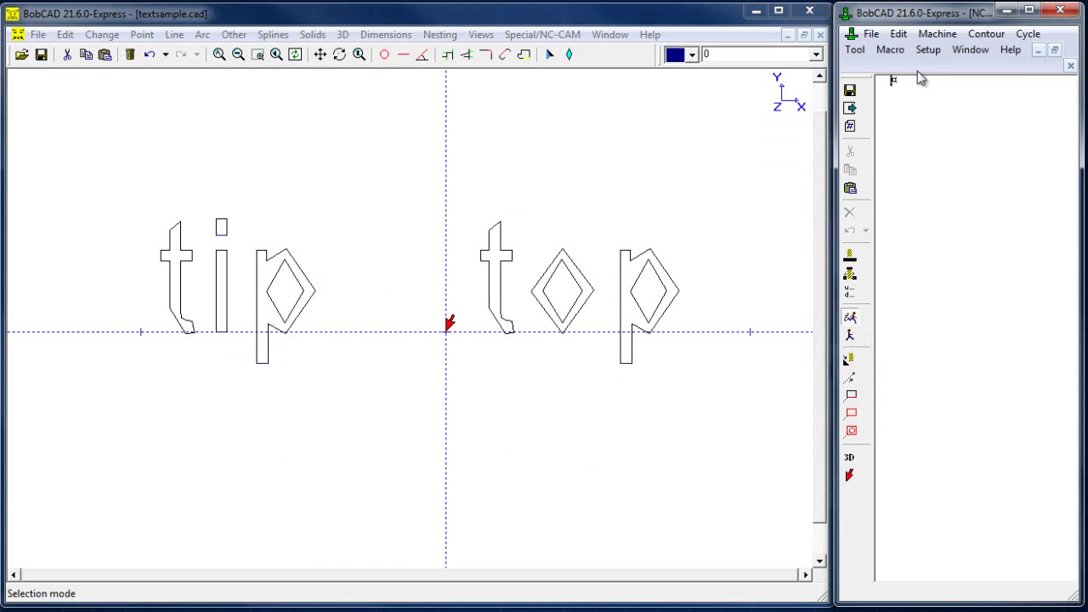
Step: Glance at the Macro menu, then chain every 'tip top' outline with the chain-all tool
left_click(895, 51)
left_click(892, 78)
left_click(430, 325)
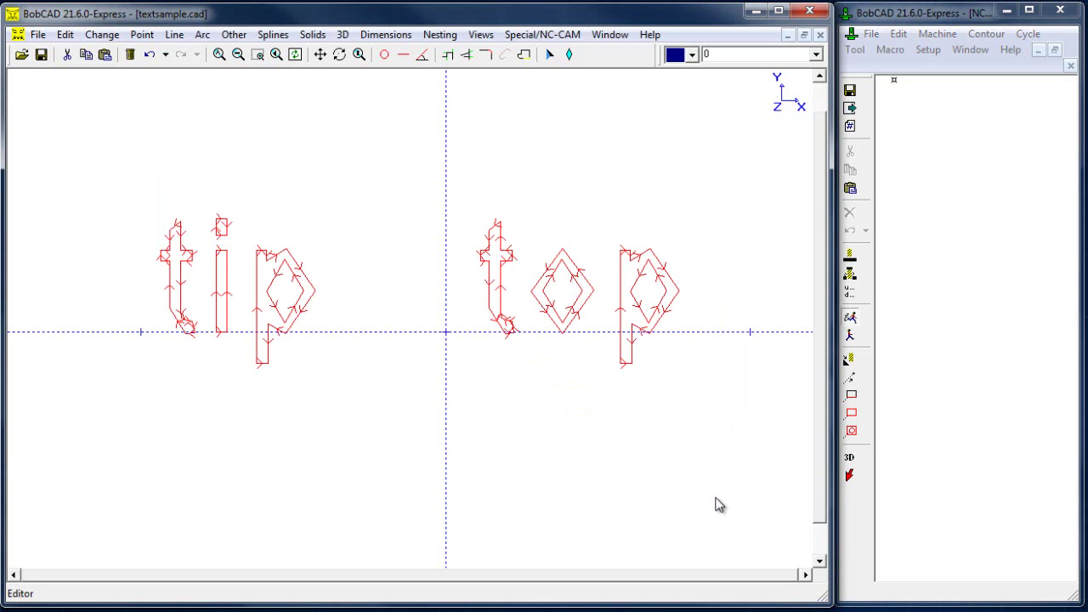
Step: Unchain and re-chain the letter i, the p, and the i's dot
scroll(165, 325, "up", 3)
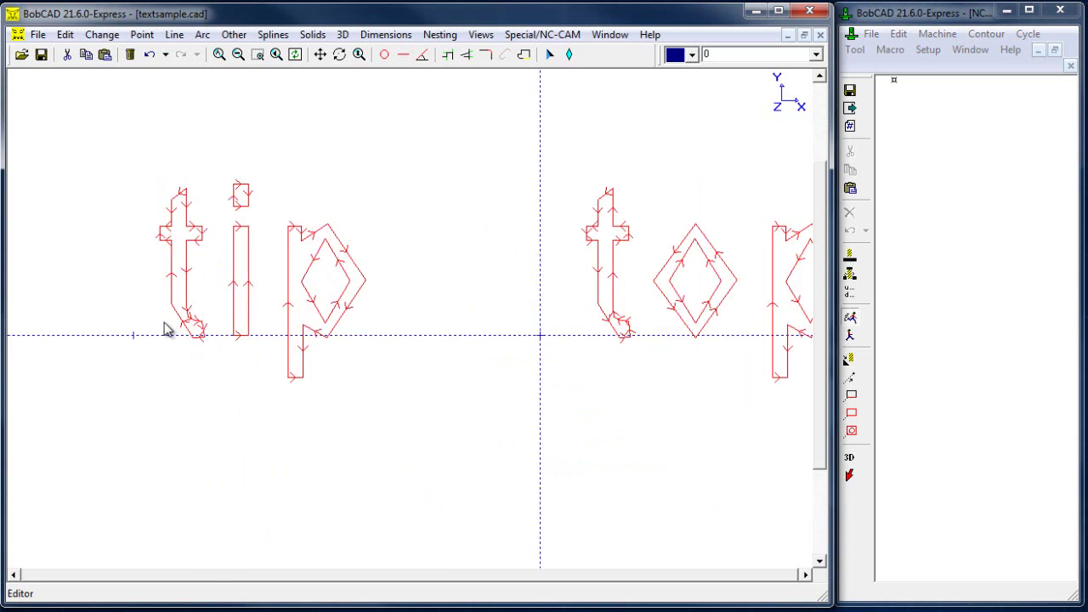
scroll(195, 330, "up", 2)
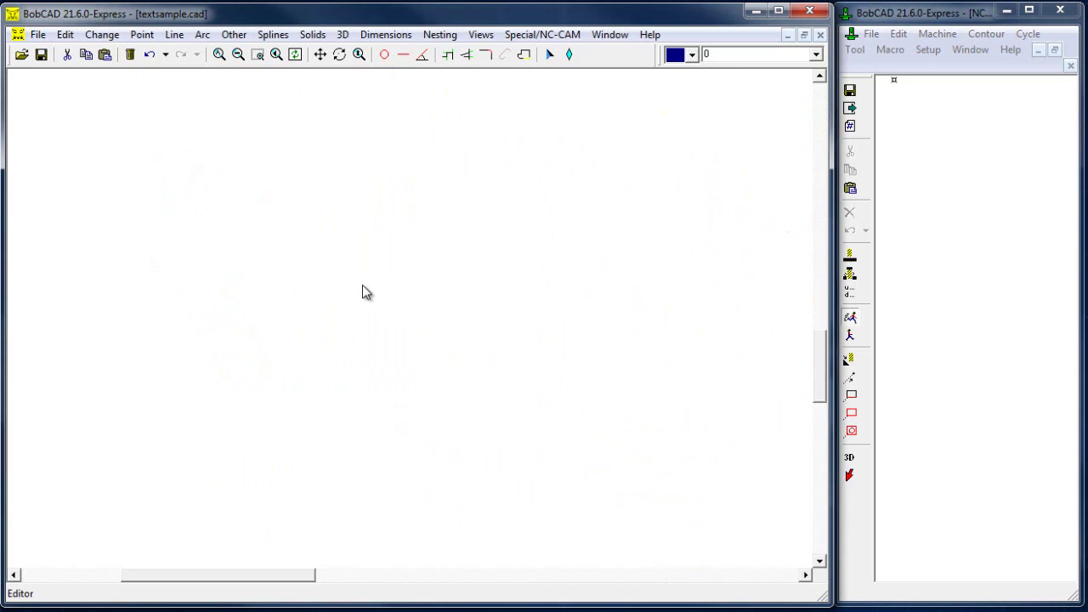
scroll(405, 263, "down", 1)
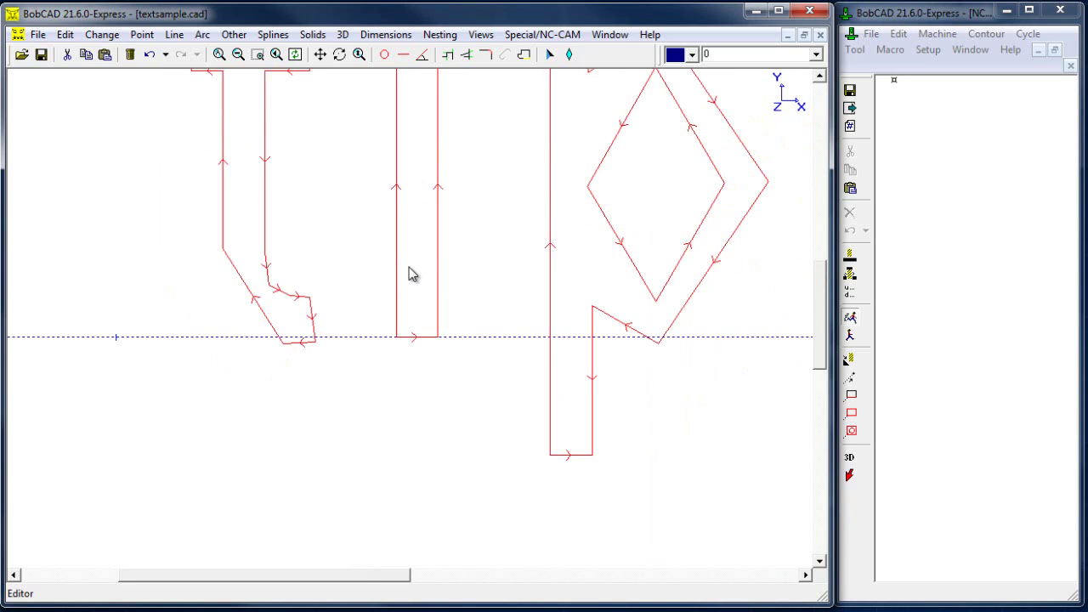
scroll(409, 267, "down", 1)
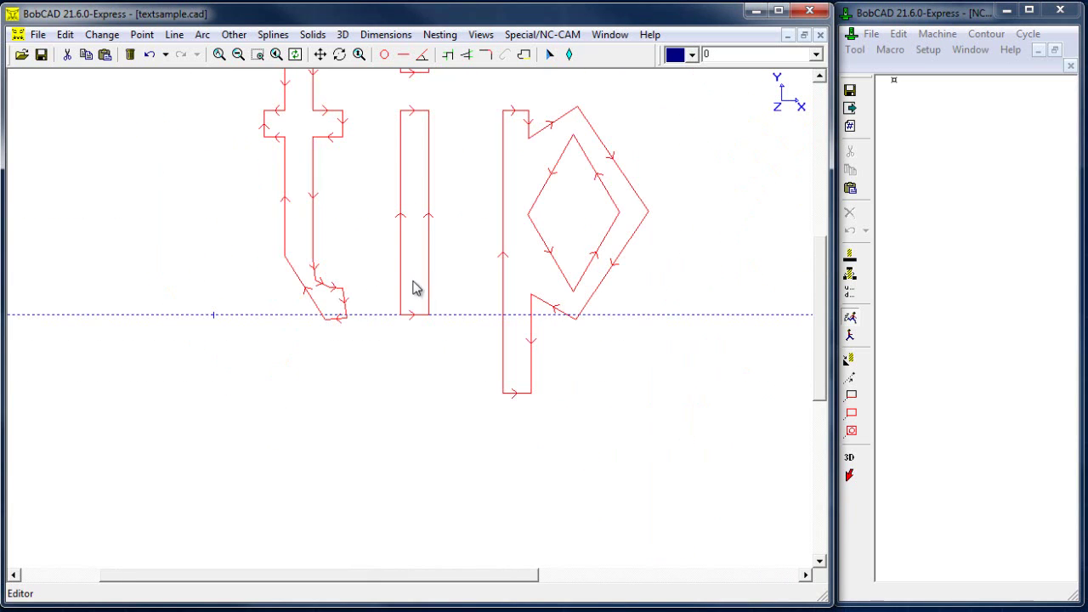
left_click(409, 327)
left_click(409, 328)
left_click(512, 406)
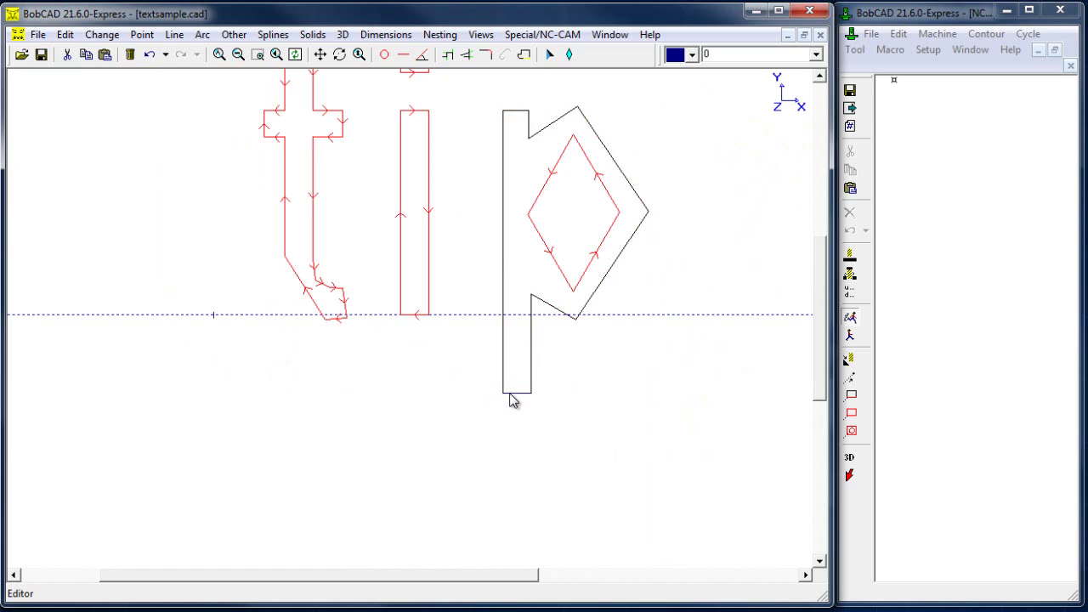
left_click(513, 407)
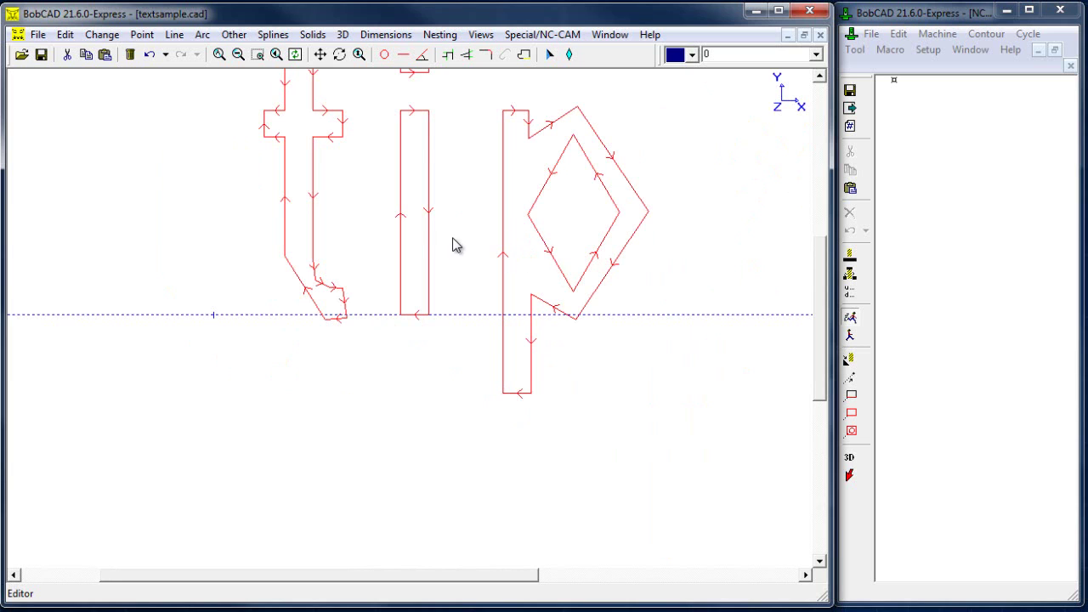
scroll(425, 241, "down", 1)
left_click(421, 126)
left_click(417, 127)
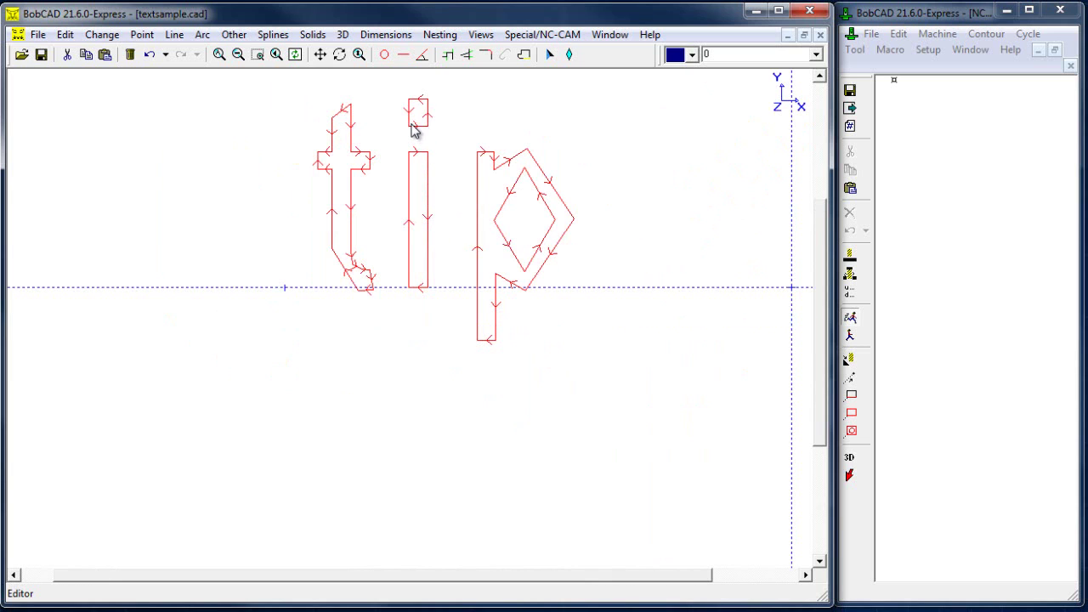
Step: Reverse the cutting direction of the t and o in 'top', and unchain the p's outer outline
scroll(438, 204, "down", 2)
scroll(425, 213, "down", 1)
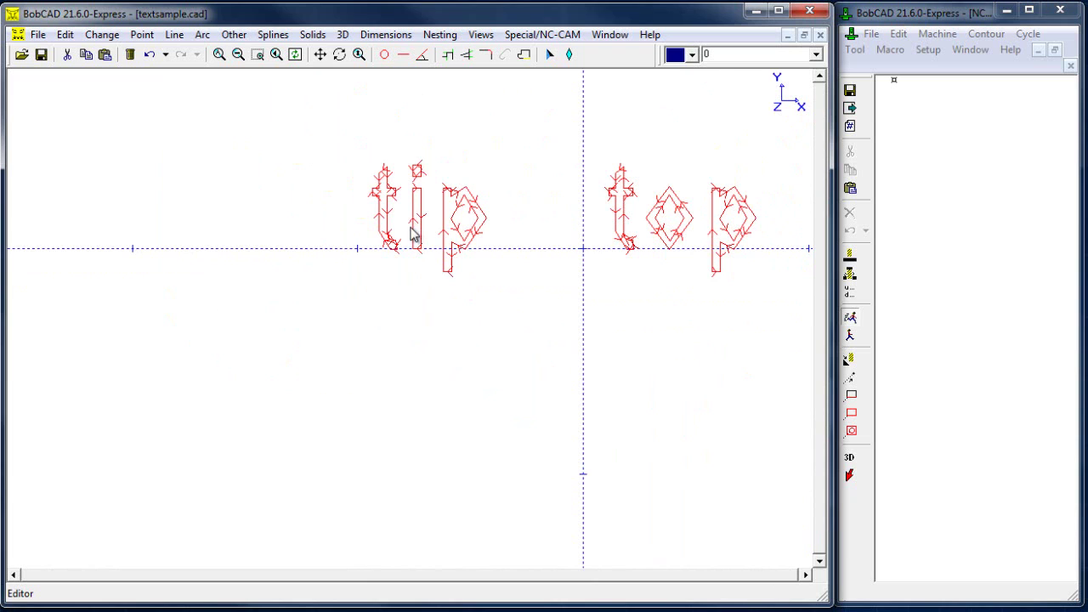
mouse_move(403, 236)
scroll(403, 239, "down", 2)
scroll(537, 236, "up", 1)
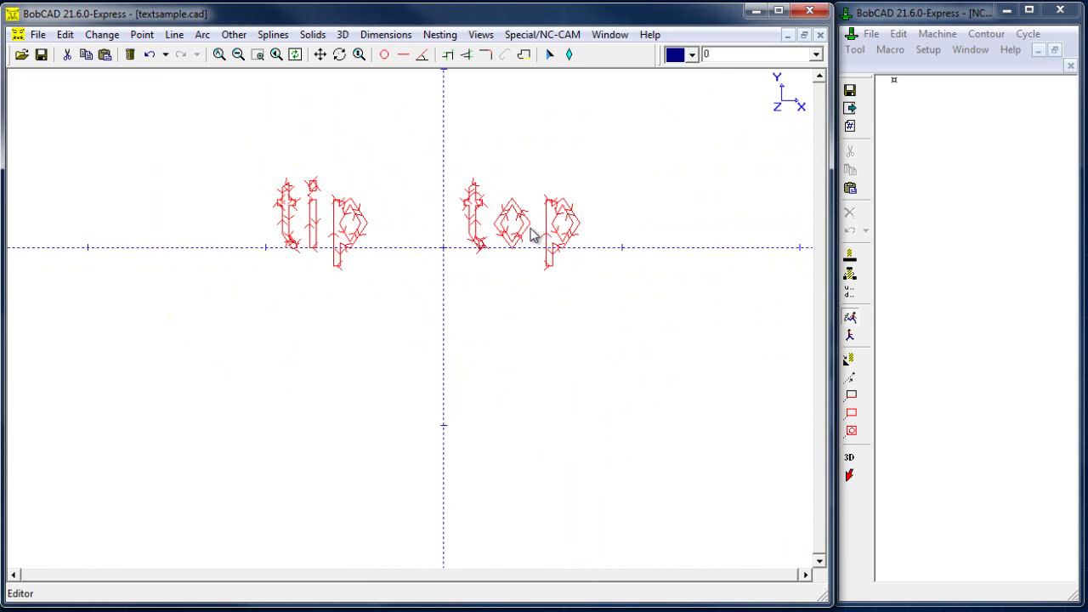
scroll(531, 235, "up", 1)
scroll(510, 227, "up", 1)
scroll(467, 216, "up", 1)
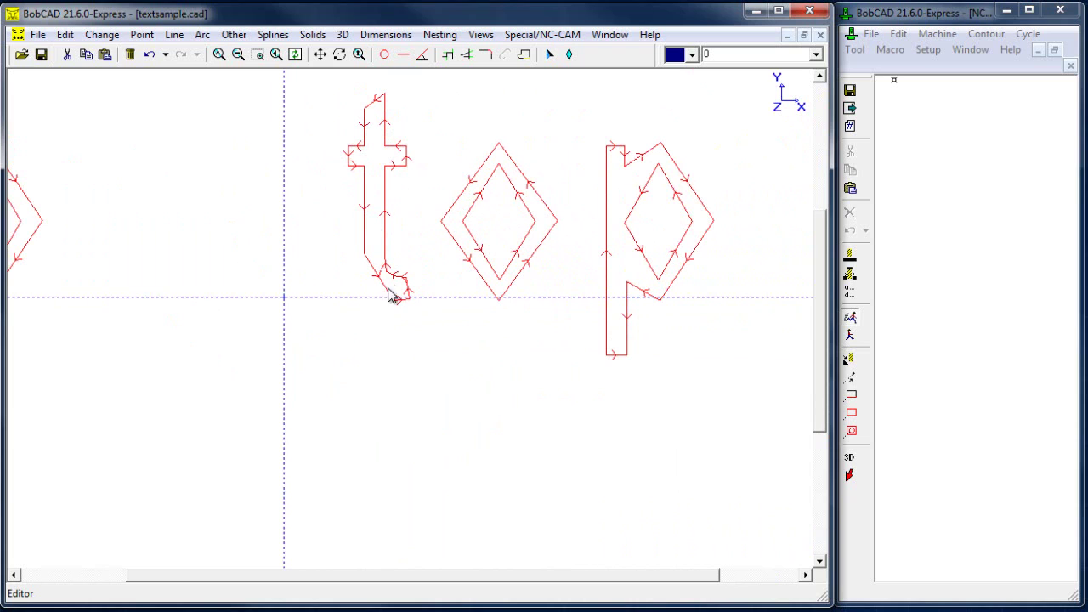
left_click(369, 265)
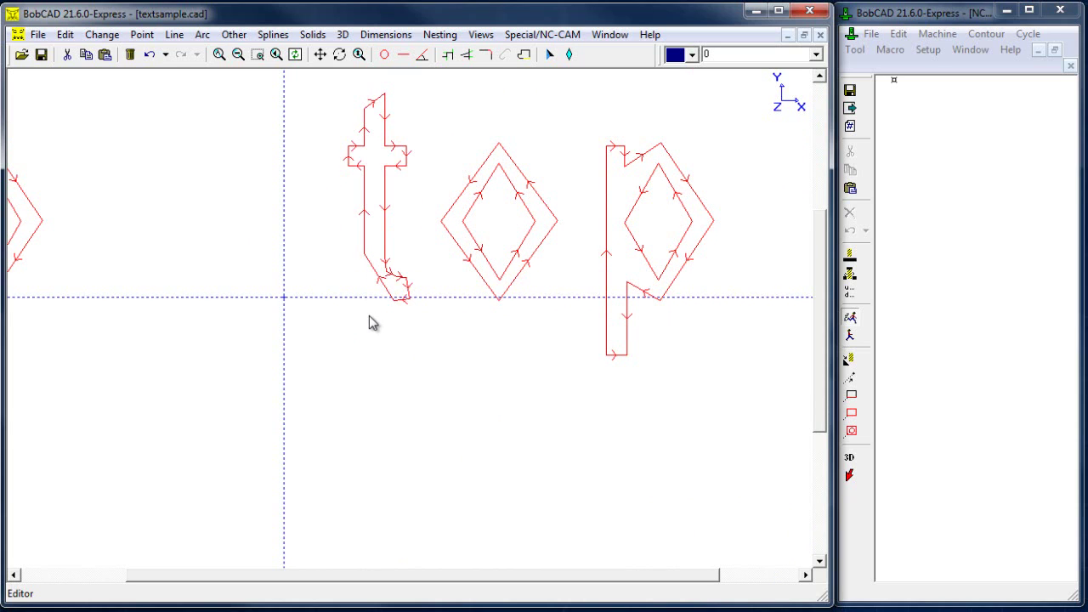
left_click(457, 252)
left_click(612, 357)
scroll(476, 296, "down", 2)
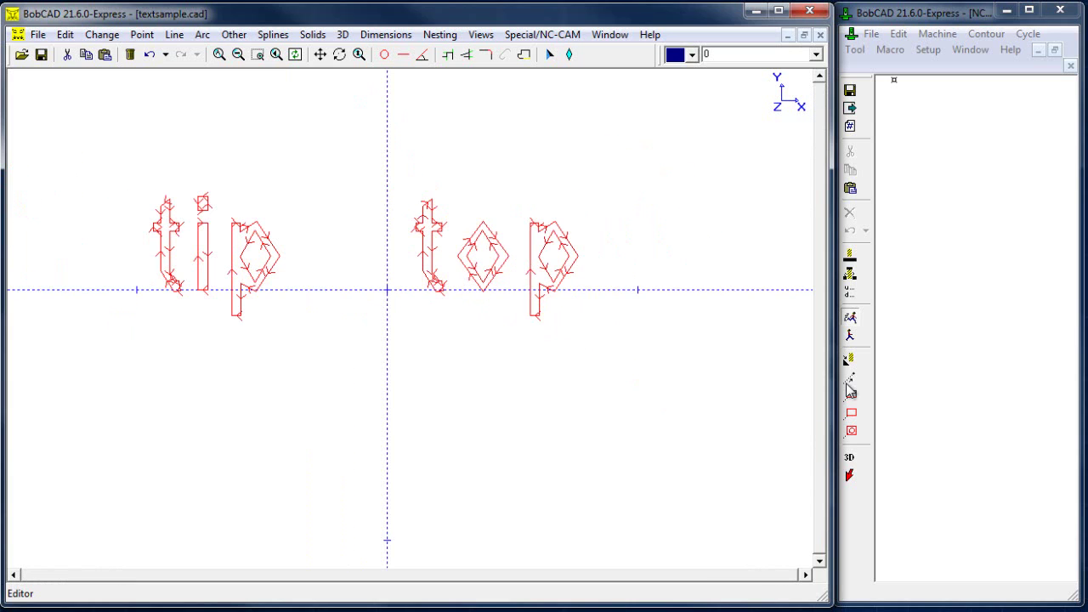
Step: Post the NC code for all chained contours with Cut all
left_click(852, 431)
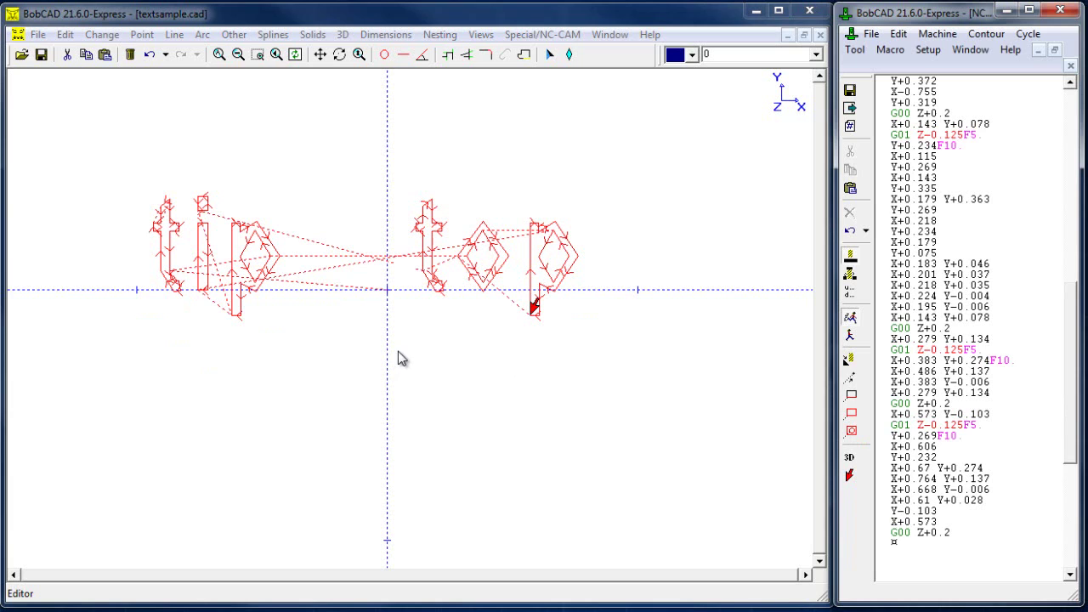
left_click(992, 241)
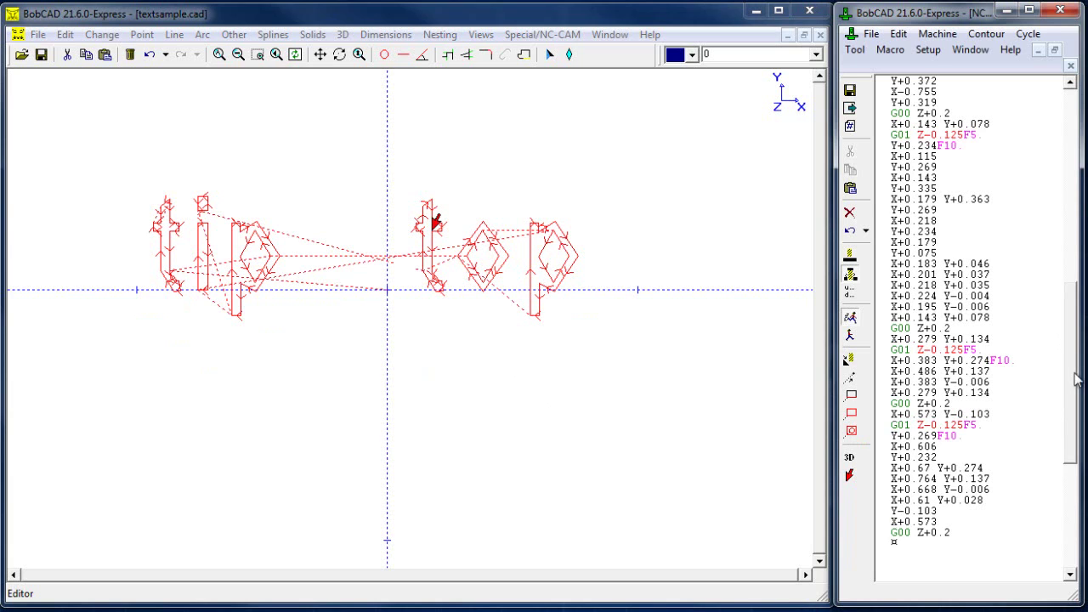
left_click(1077, 118)
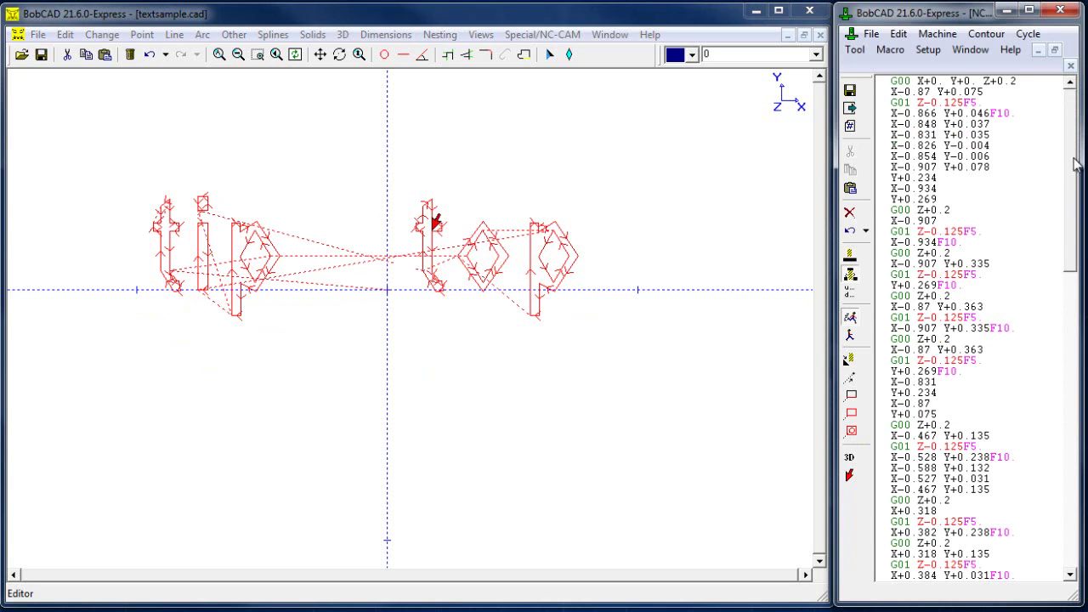
Step: Step the tool marker from the first NC line through the plunge and the following contours
left_click(899, 81)
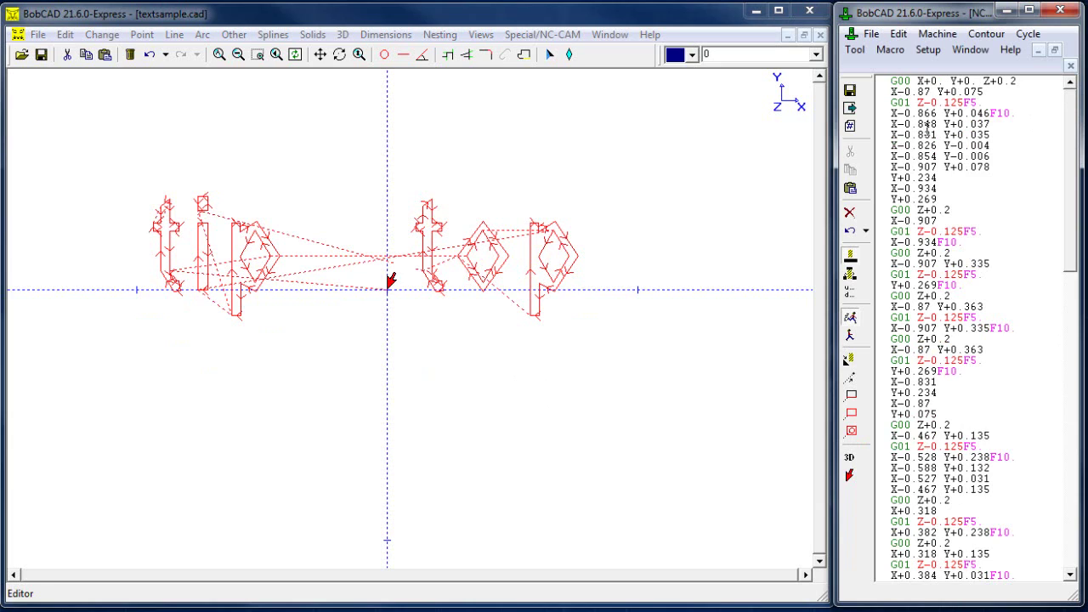
key("Down")
key("Down")
key("Down")
key("Down")
key("Down")
key("Down")
key("Down")
key("Down")
key("Down")
key("Down")
key("Down")
key("Down")
key("Down")
key("Down")
key("Down")
key("Down")
key("Down")
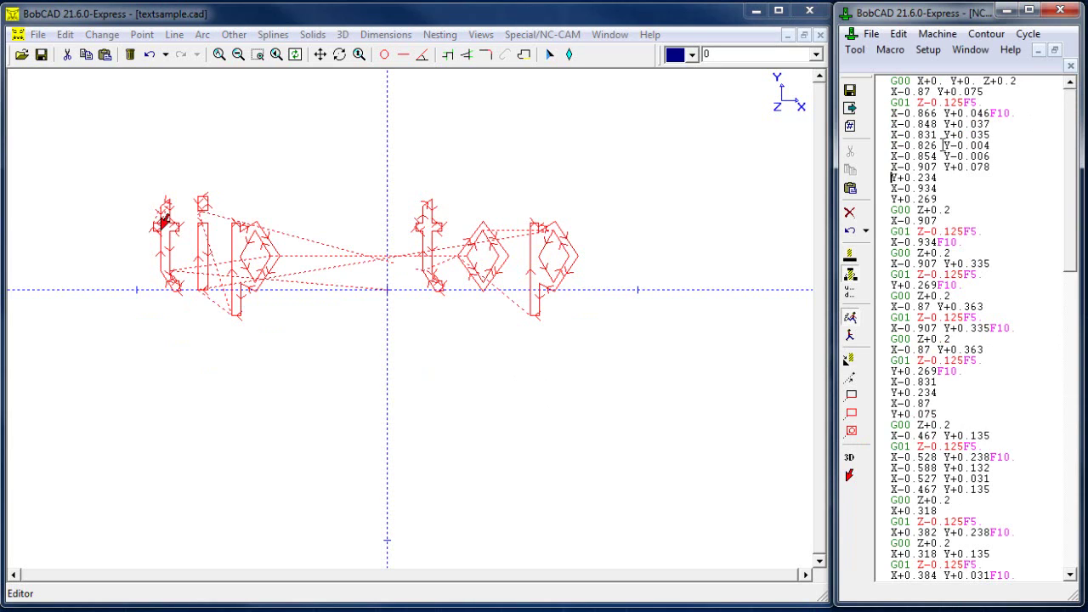
key("Down")
key("Down")
key("Down")
key("Down")
key("Down")
key("Down")
key("Down")
key("Down")
key("Down")
key("Down")
key("Down")
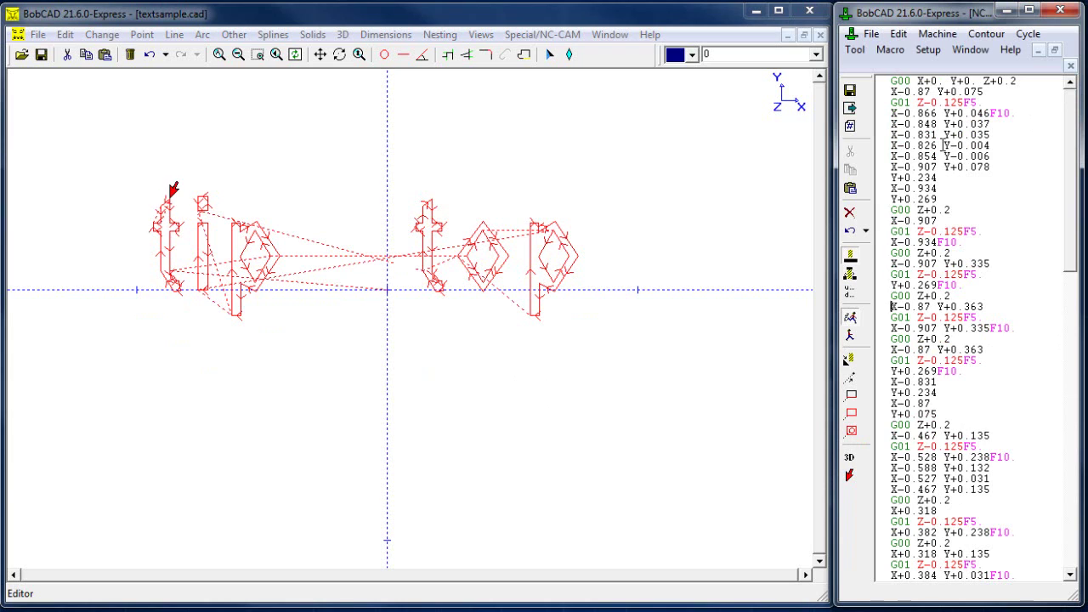
key("Down")
key("Down")
key("Down")
key("Down")
key("Down")
key("Down")
key("Down")
key("Down")
key("Down")
key("Down")
key("Down")
key("Down")
key("Down")
key("Down")
key("Down")
key("Down")
key("Down")
key("Down")
key("Down")
key("Down")
key("Down")
key("Down")
key("Down")
key("Down")
key("Down")
key("Down")
key("Down")
key("Down")
key("Down")
key("Down")
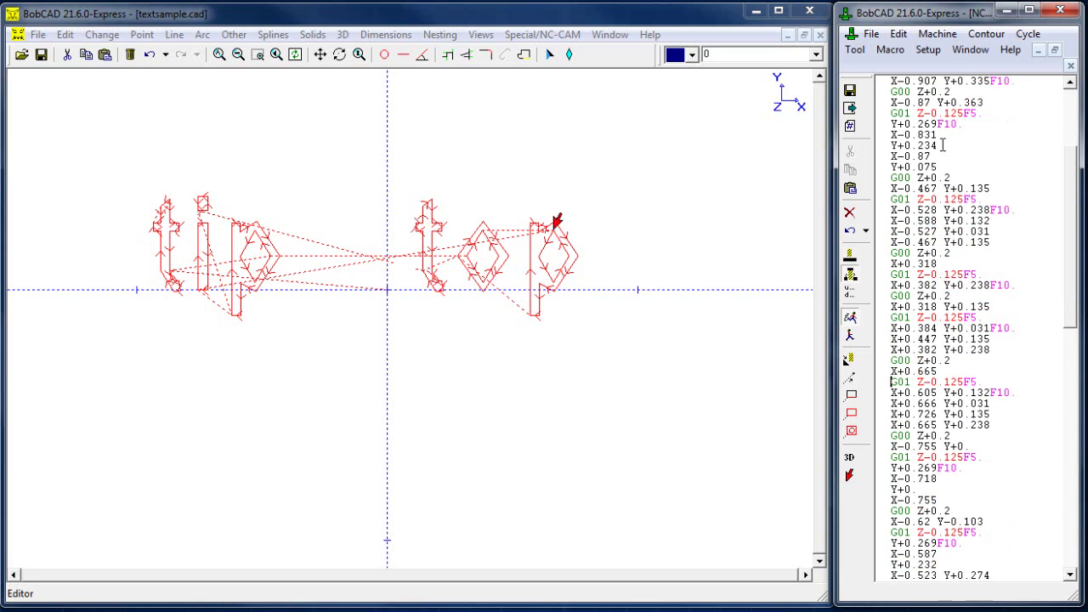
key("Down")
key("Down")
key("Down")
key("Down")
key("Down")
key("Down")
key("Down")
key("Down")
key("Down")
key("Down")
key("Down")
key("Down")
key("Down")
key("Down")
key("Down")
key("Down")
key("Down")
key("Down")
key("Down")
key("Down")
key("Down")
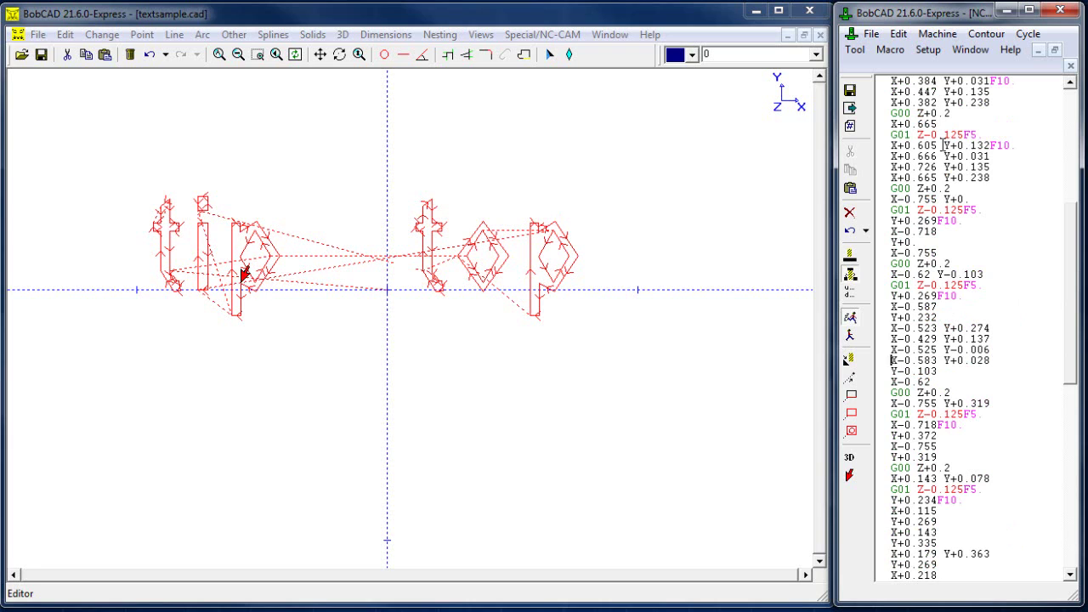
key("Down")
key("Down")
key("Down")
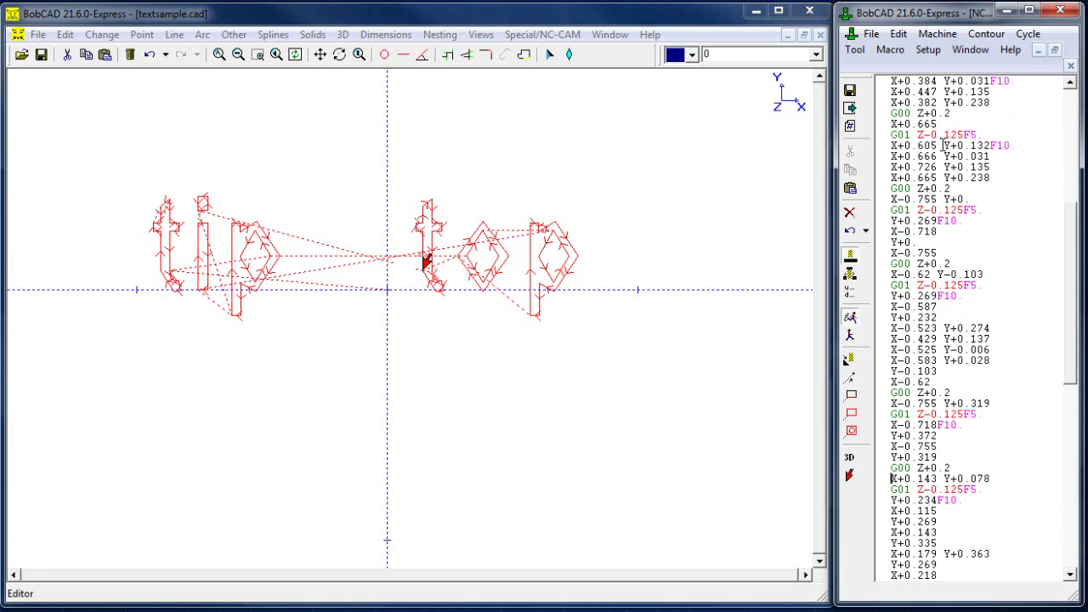
Step: Undo the generated NC program and erase double geometry from the selected 'tip top' outlines
left_click(899, 34)
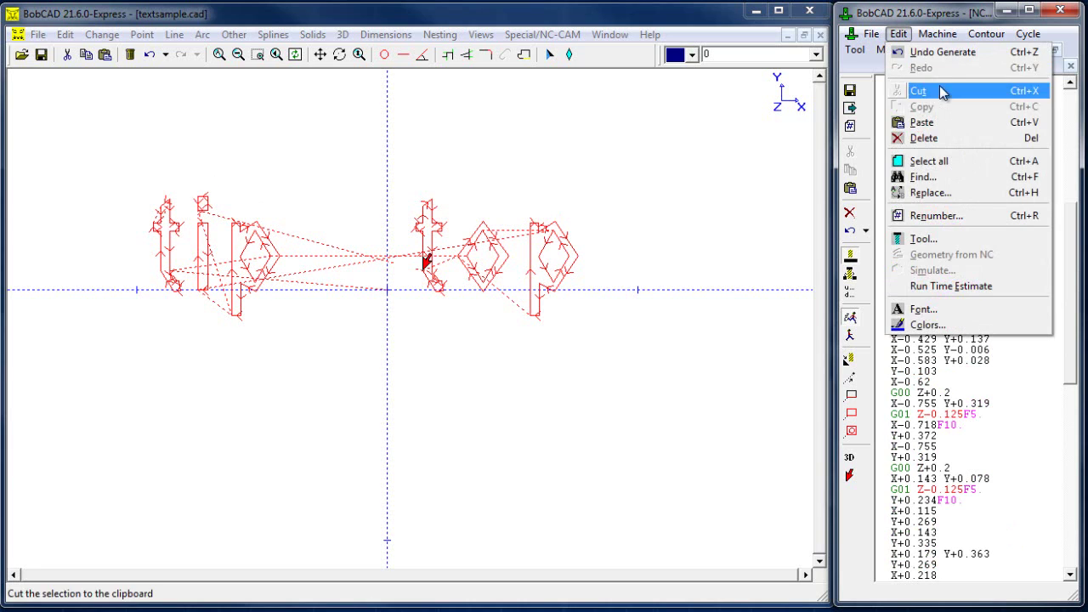
left_click(918, 48)
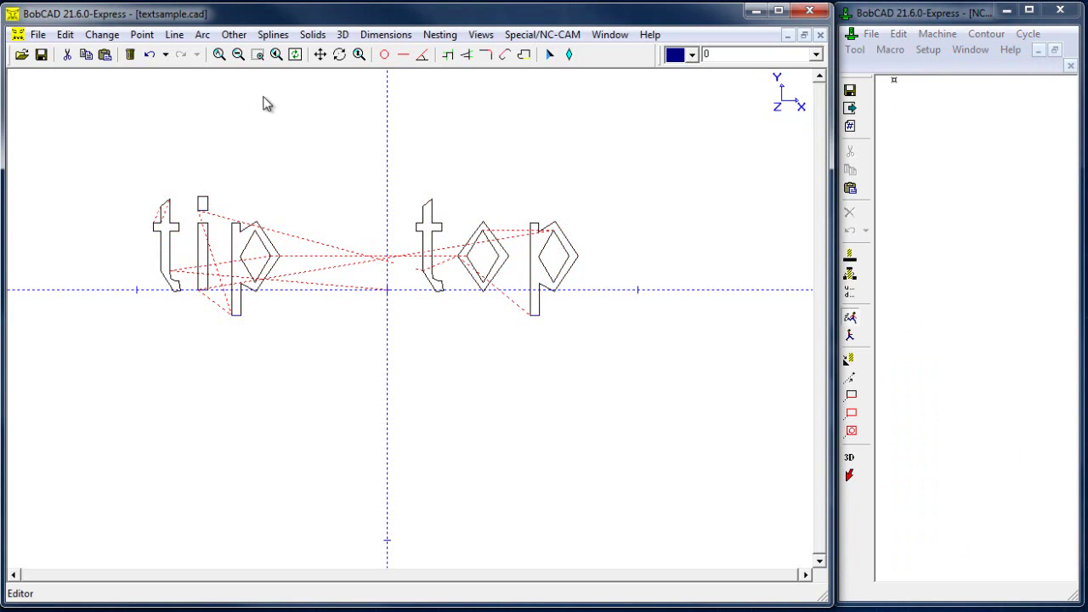
left_click_drag(94, 127, 644, 383)
left_click(108, 41)
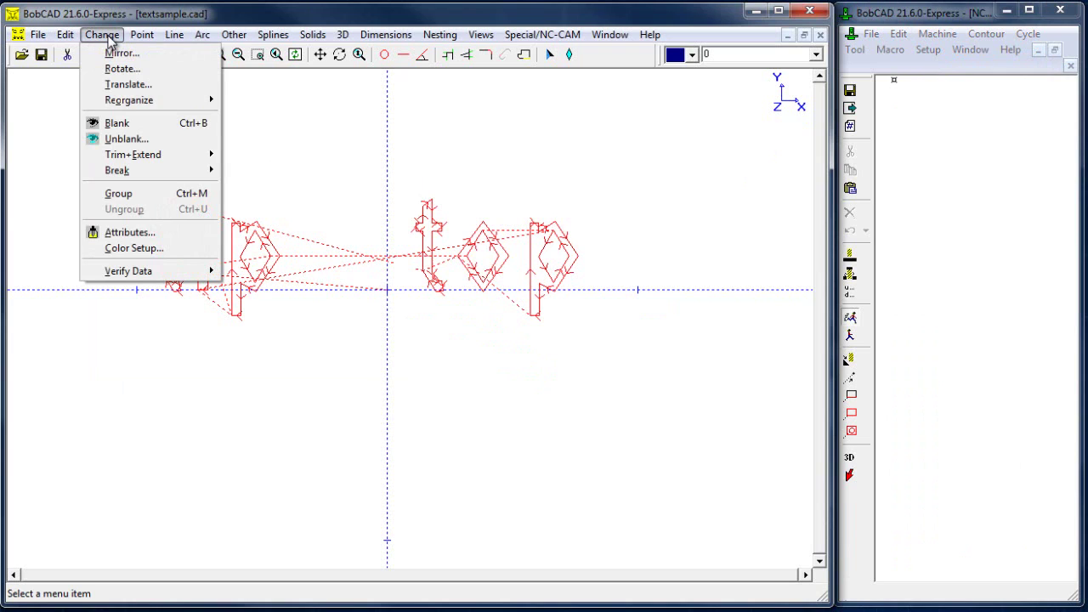
mouse_move(156, 170)
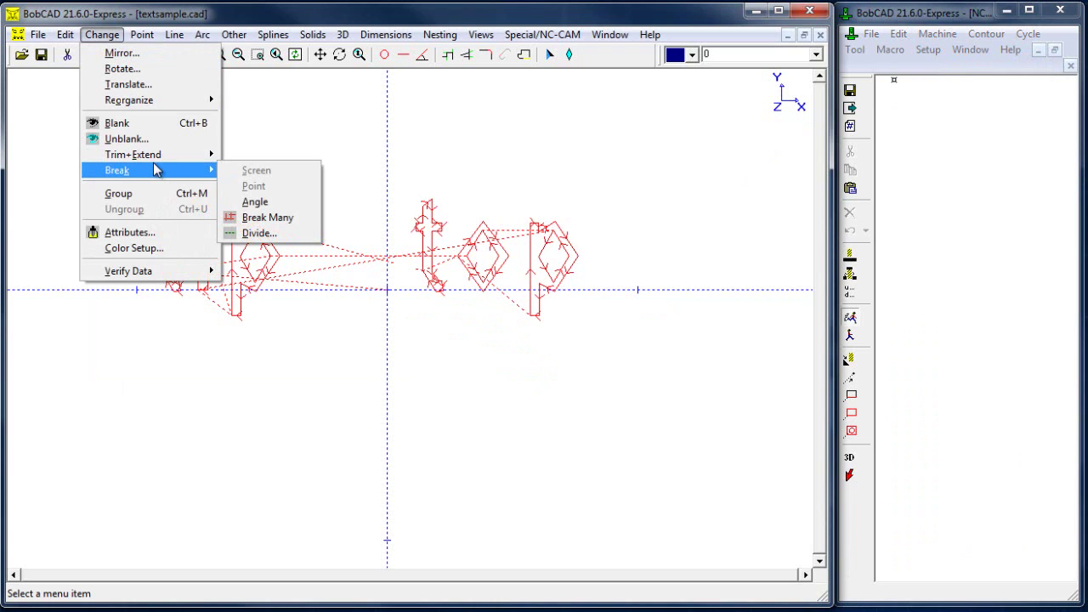
mouse_move(209, 100)
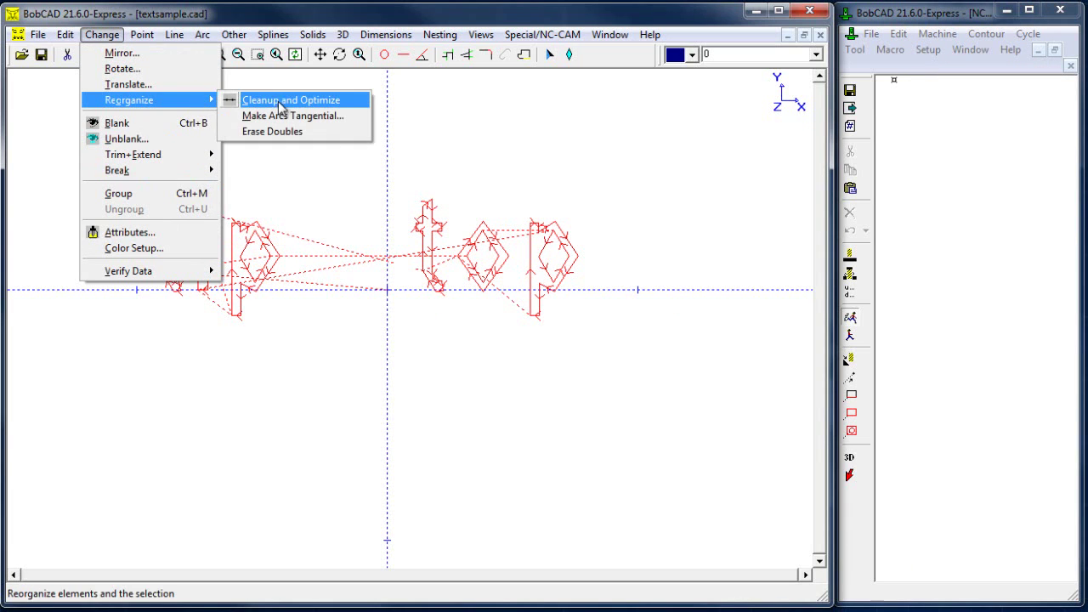
left_click(311, 131)
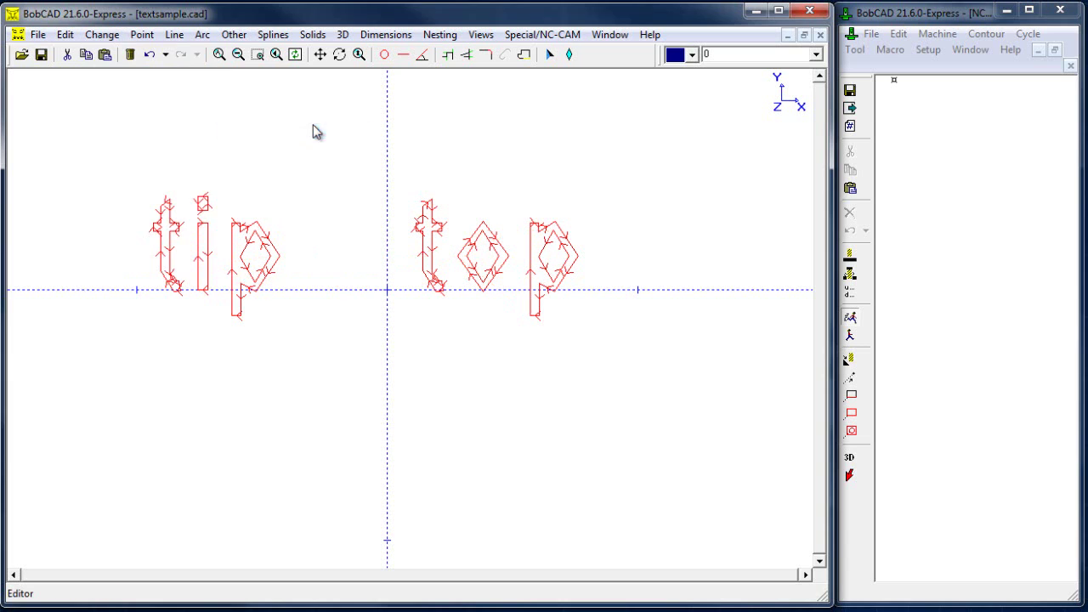
Step: Reselect the whole 'tip top' text and run Cleanup on it
left_click_drag(92, 133, 584, 391)
left_click(102, 34)
mouse_move(153, 101)
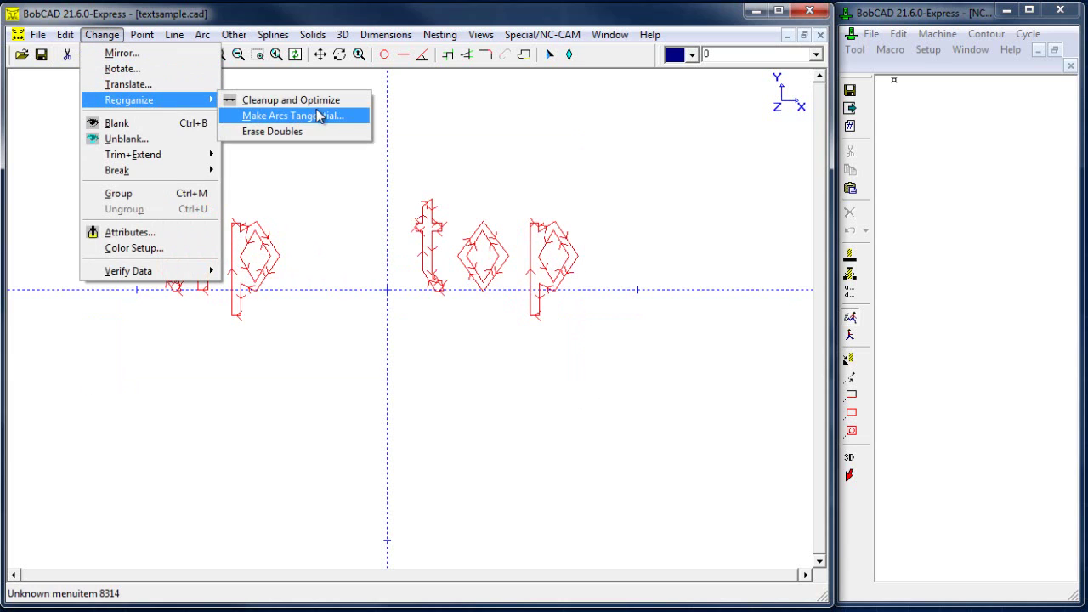
left_click(330, 100)
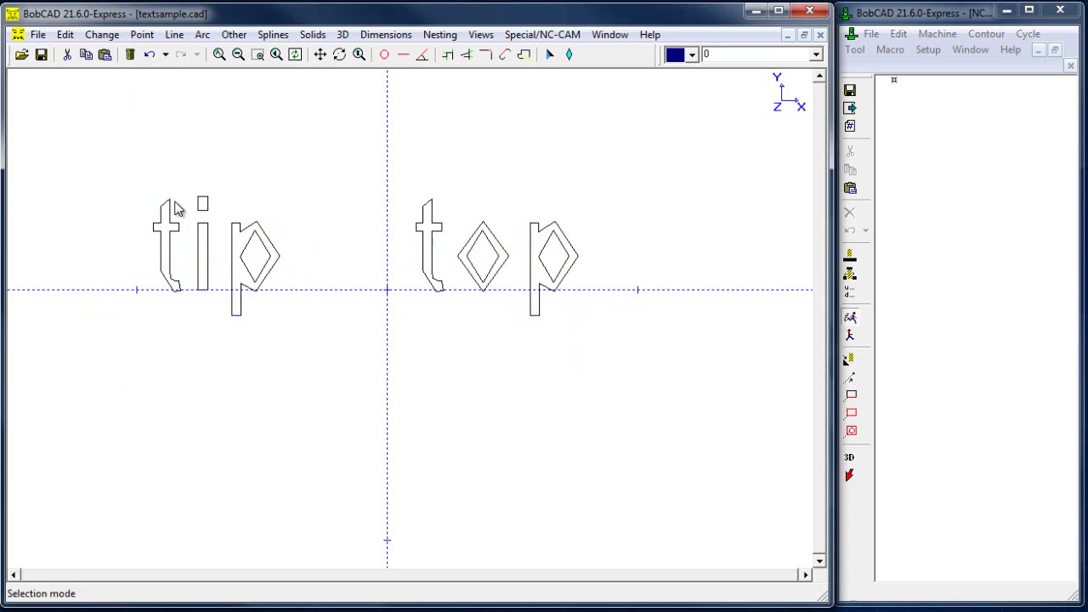
Step: Chain the contours of 'tip': the t, the i's dot and stem, and the p's inner and outer outlines
mouse_move(168, 210)
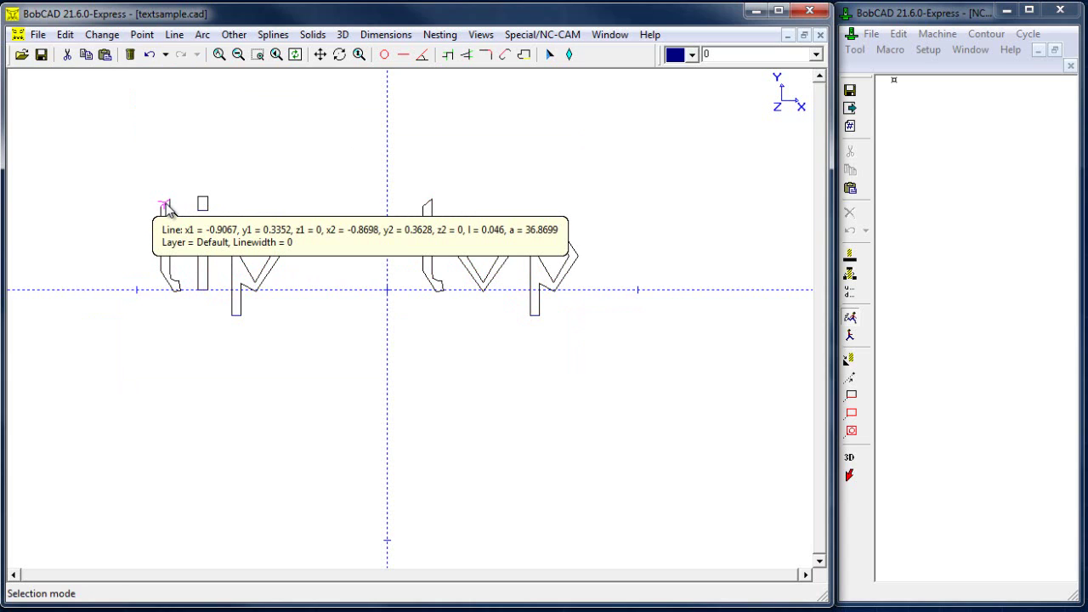
left_click(170, 213)
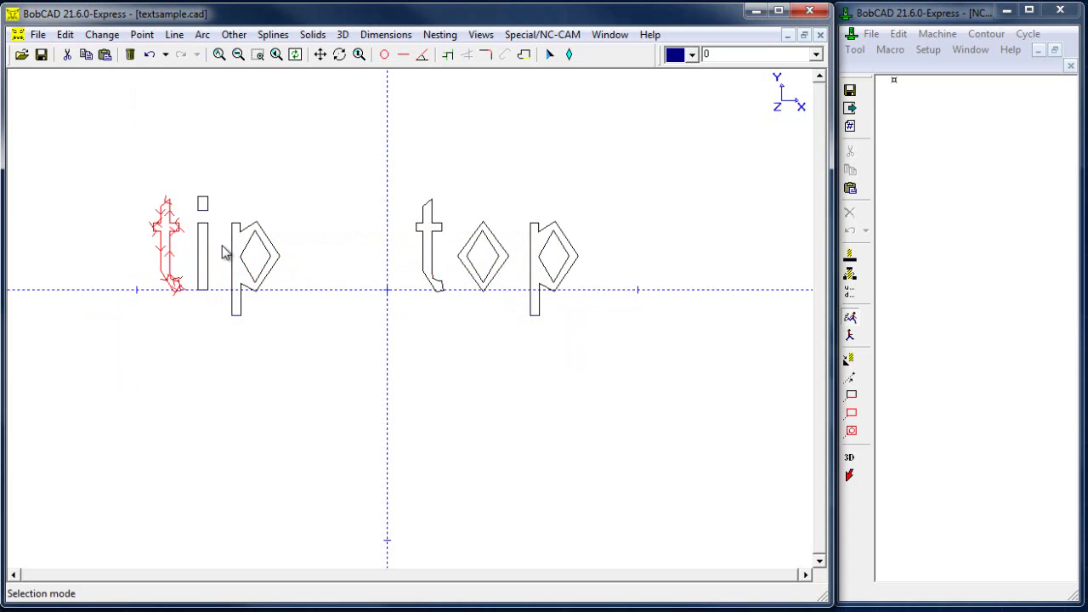
left_click(166, 207)
left_click(167, 208)
left_click(166, 209)
left_click(167, 209)
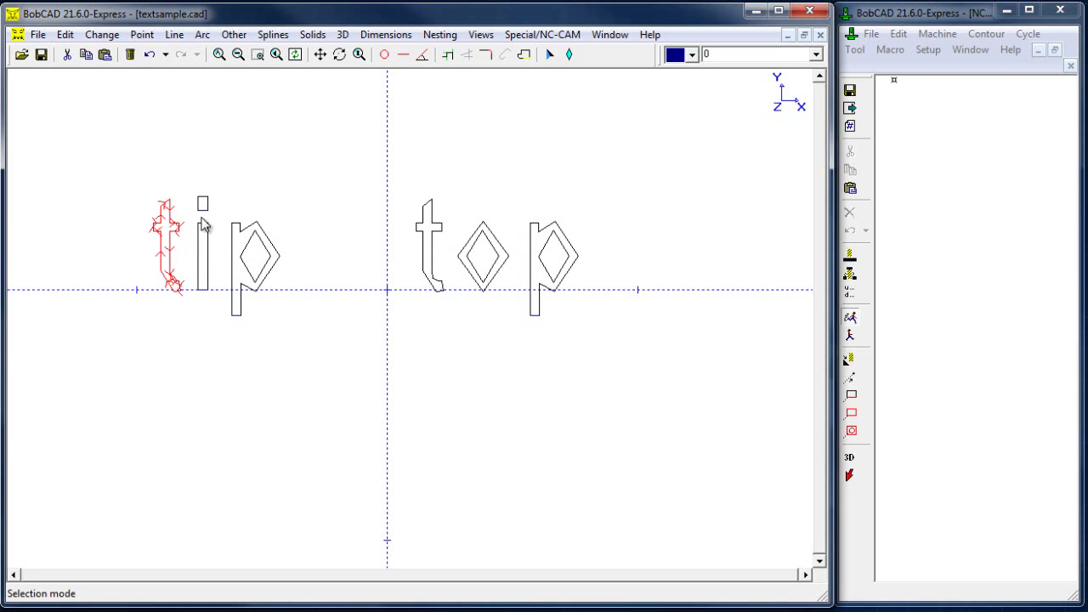
left_click(202, 206)
left_click(202, 244)
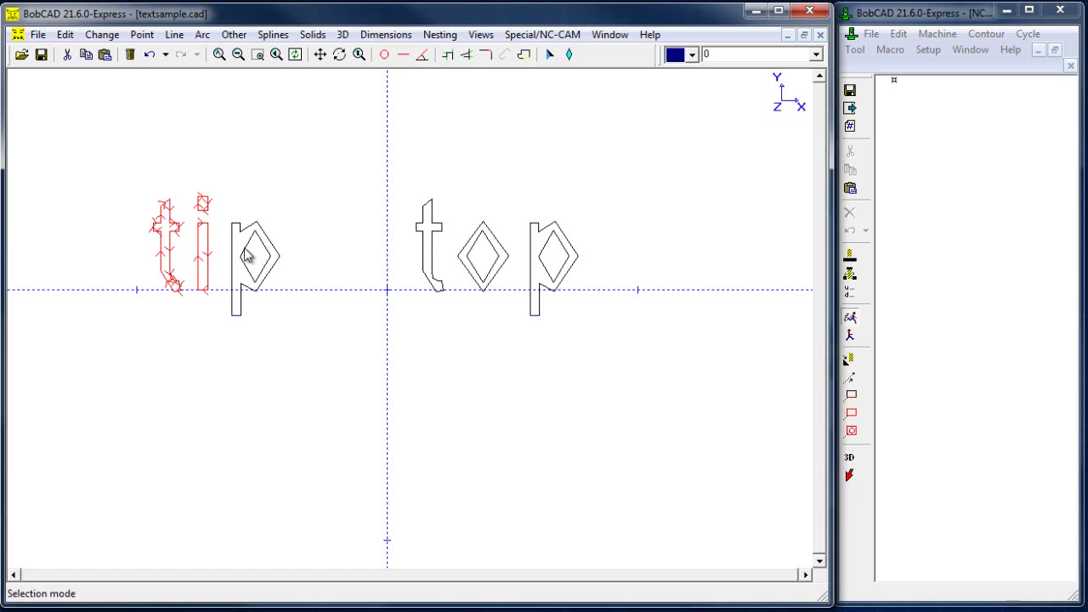
left_click(244, 253)
left_click(234, 241)
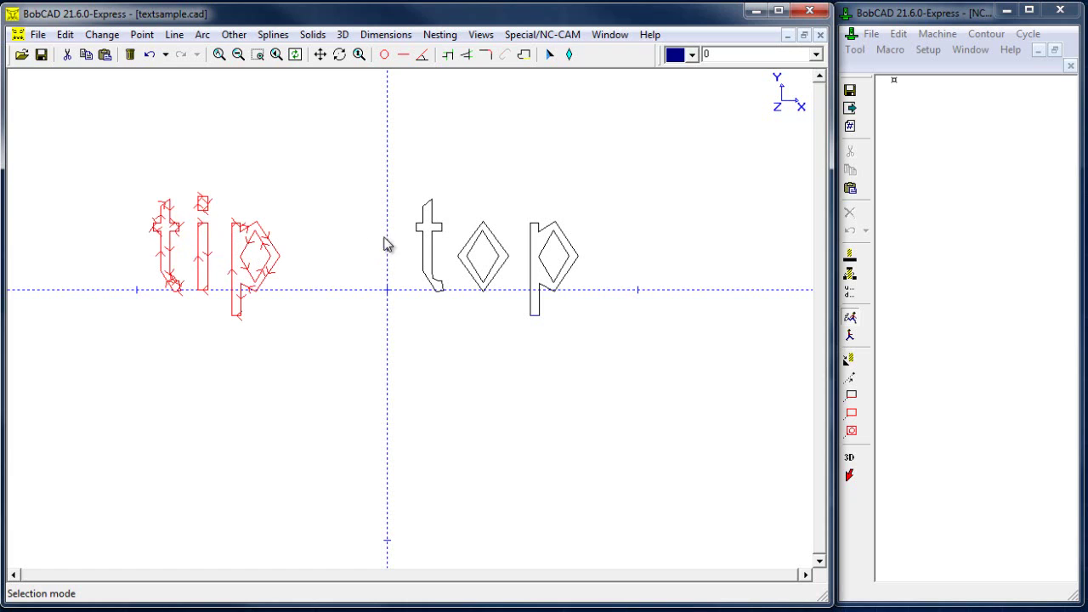
Step: Chain the contours of 'top': the t, the o's inner and outer diamonds, and the p's inner and outer outlines
left_click(426, 220)
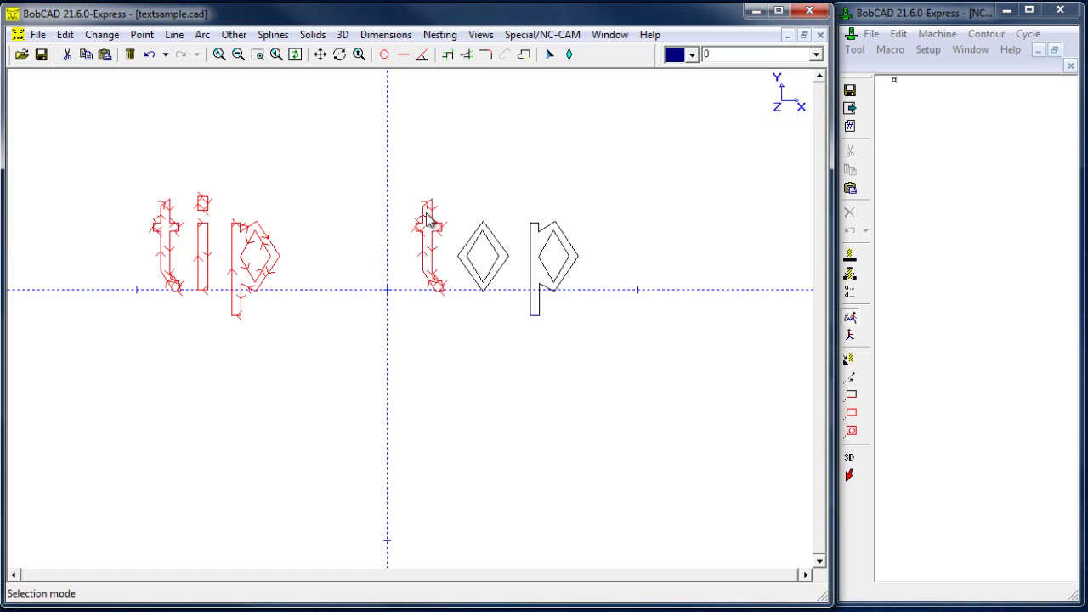
left_click(474, 248)
left_click(480, 225)
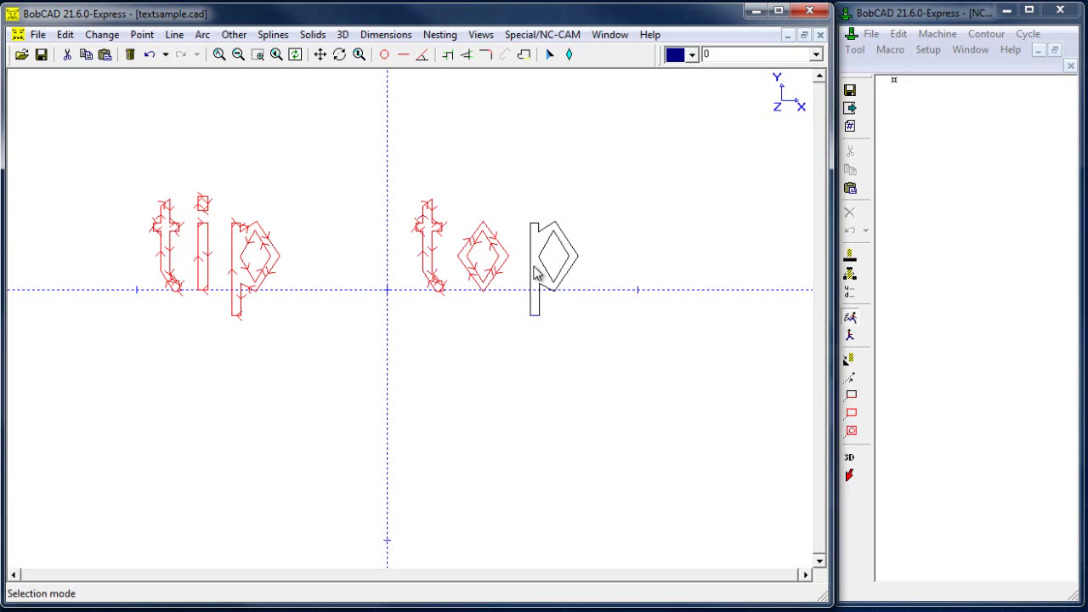
left_click(550, 247)
left_click(532, 238)
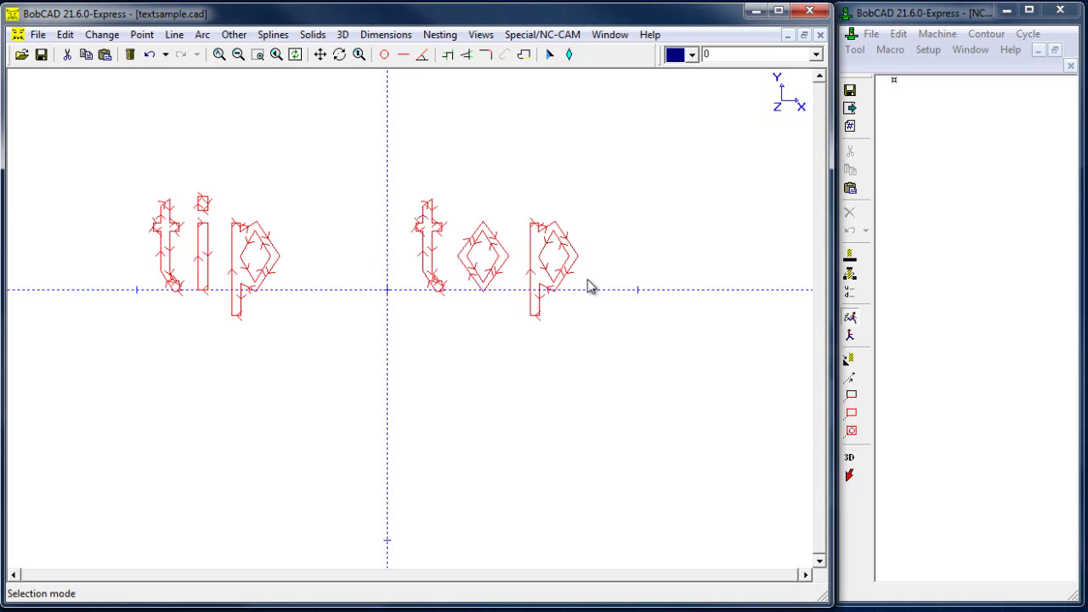
Step: Regenerate the NC program with Cut Auto and backplot it from the first line to the end
left_click(855, 416)
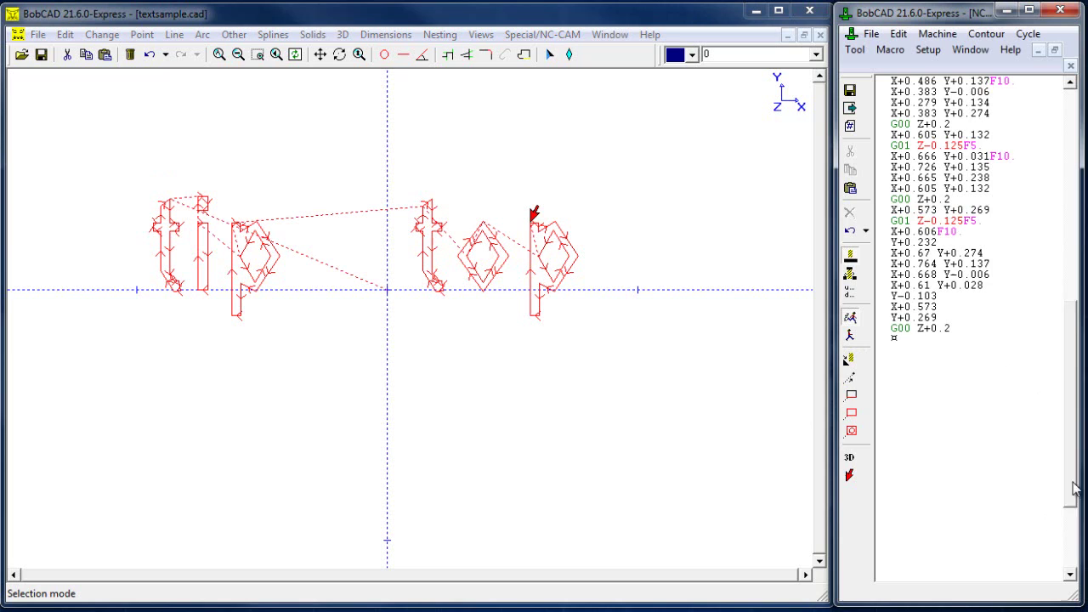
left_click_drag(1073, 496, 1071, 176)
left_click(893, 88)
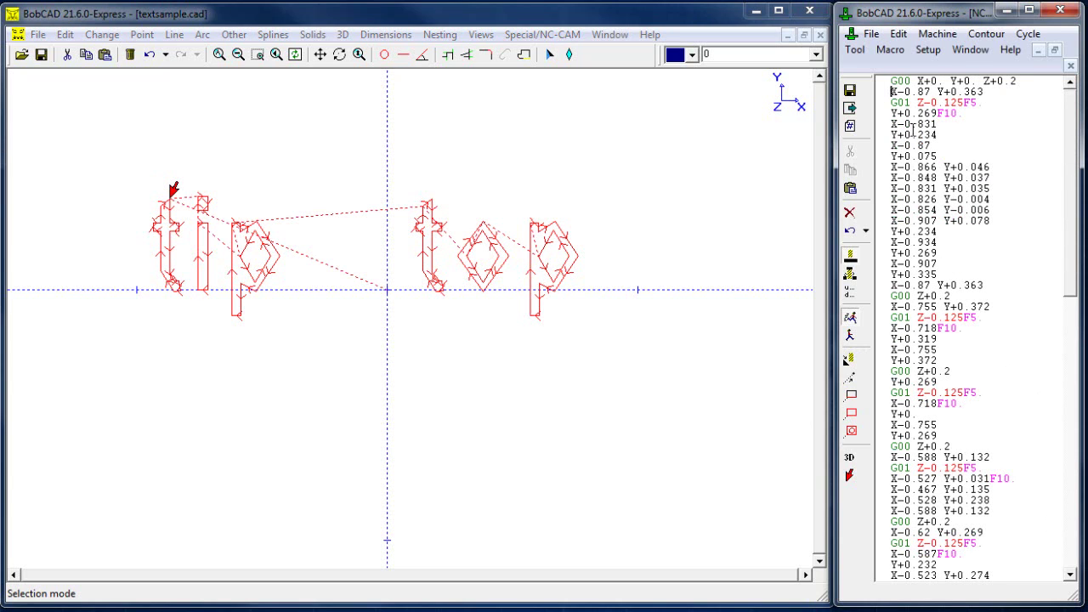
left_click(891, 81)
key("Down")
key("Down")
key("Down")
key("Down")
key("Down")
key("Down")
key("Down")
key("Down")
key("Down")
key("Down")
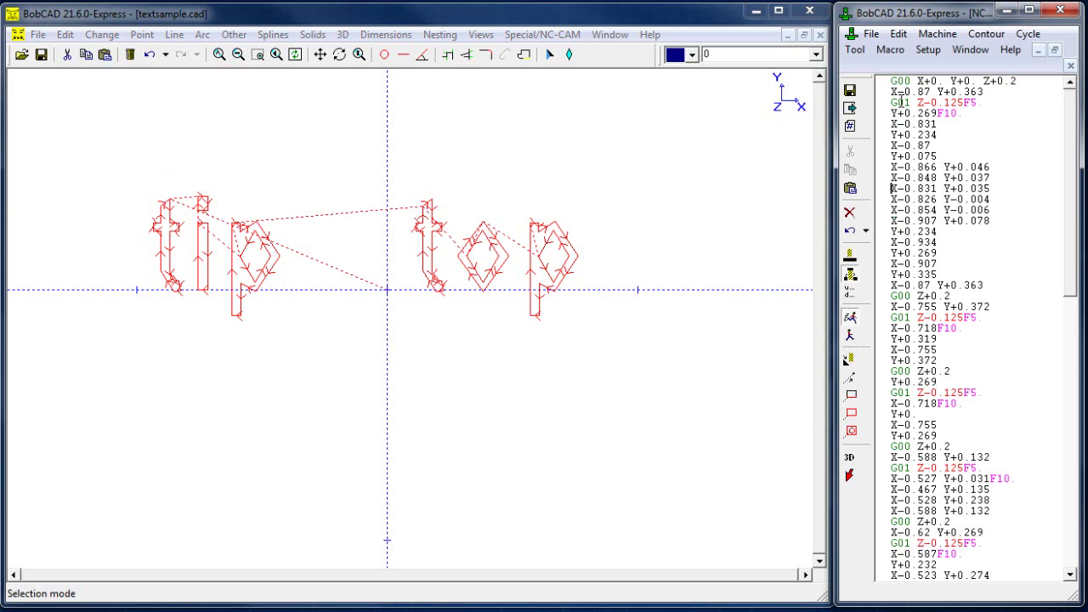
key("Down")
key("Down")
key("Down")
key("Down")
key("Down")
key("Down")
key("Down")
key("Down")
key("Down")
key("Down")
key("Down")
key("Down")
key("Down")
key("Down")
key("Down")
key("Down")
key("Down")
key("Down")
key("Down")
key("Down")
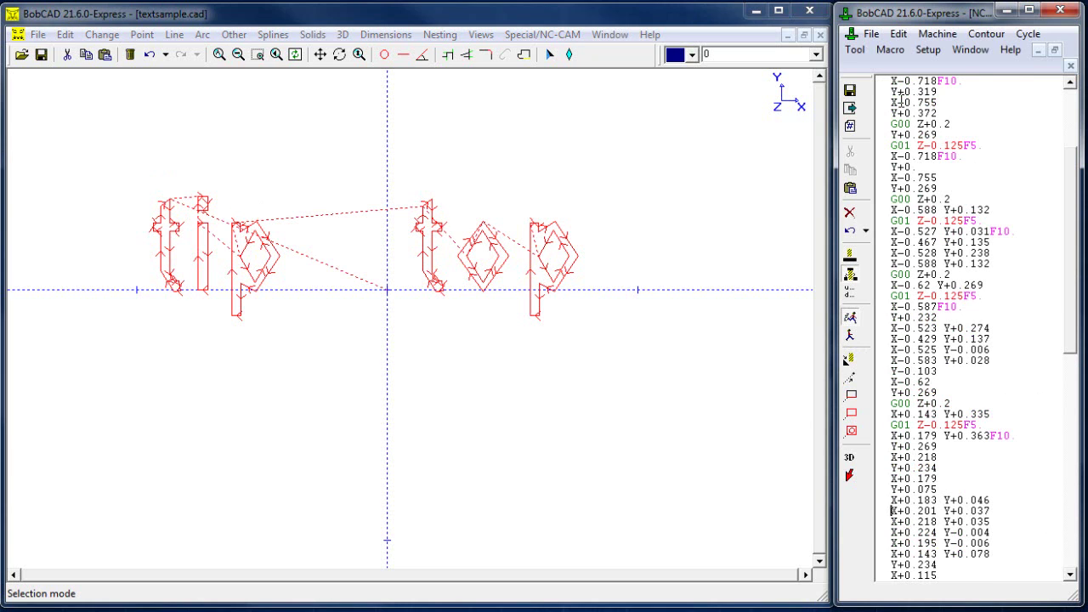
key("Down")
key("Down")
key("Down")
key("Down")
key("Down")
key("Down")
key("Down")
key("Down")
key("Down")
key("Down")
key("Down")
key("Down")
key("Down")
key("Down")
key("Down")
key("Down")
key("Down")
key("Down")
key("Down")
key("Down")
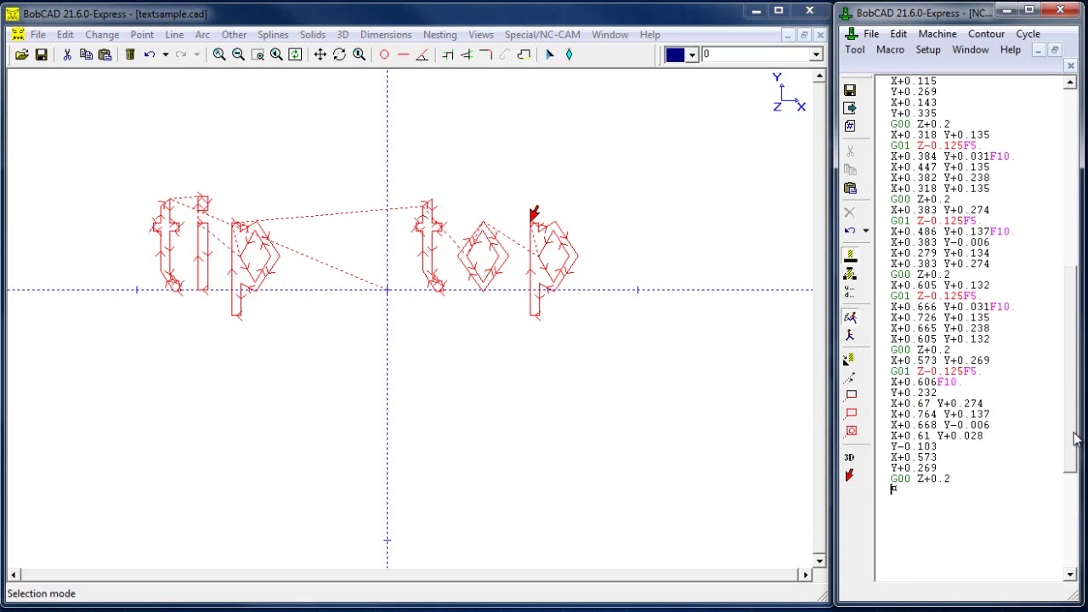
Step: Return to the program start and backplot the first cut's start and plunge lines
left_click_drag(1075, 437, 1061, 213)
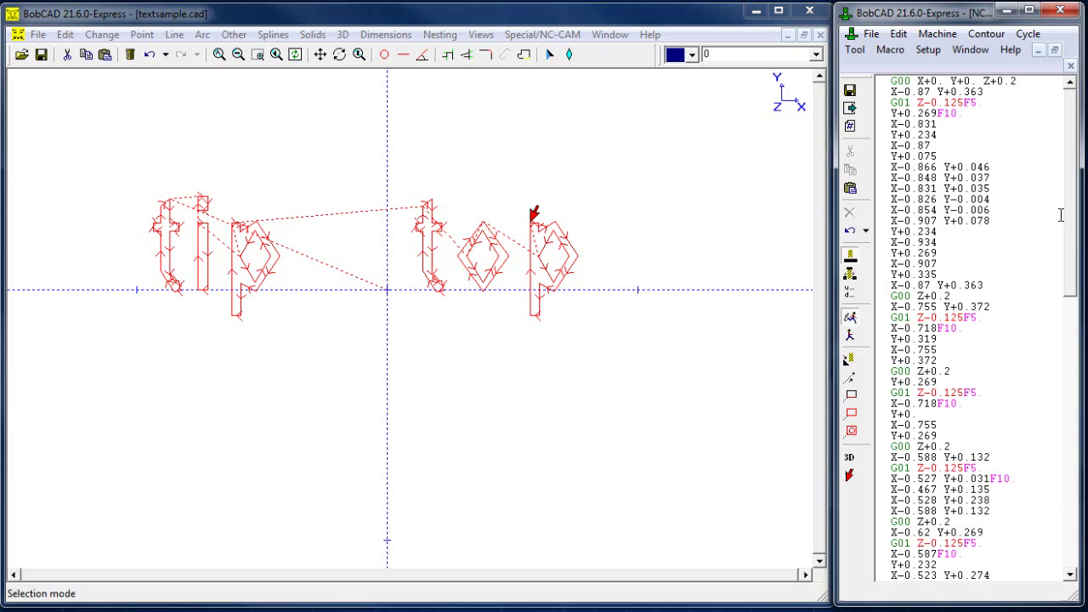
left_click(890, 80)
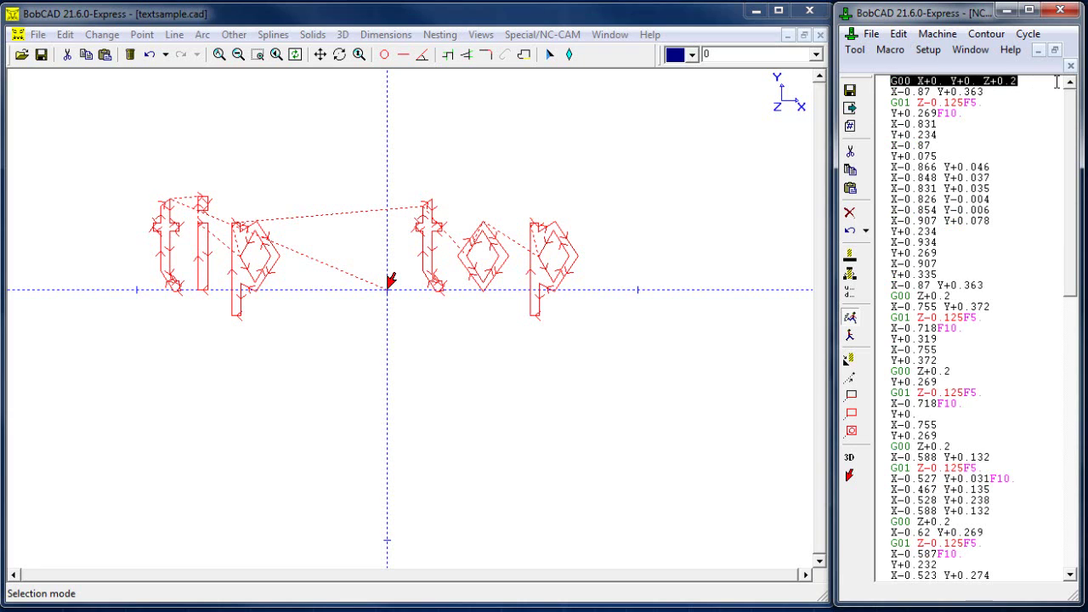
left_click(987, 94)
left_click(983, 102)
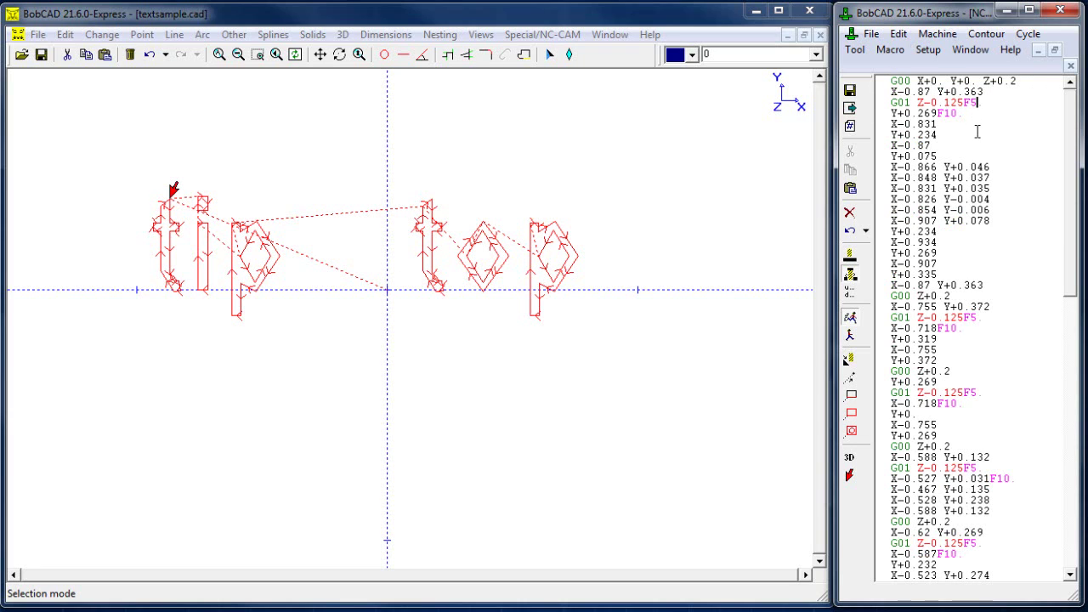